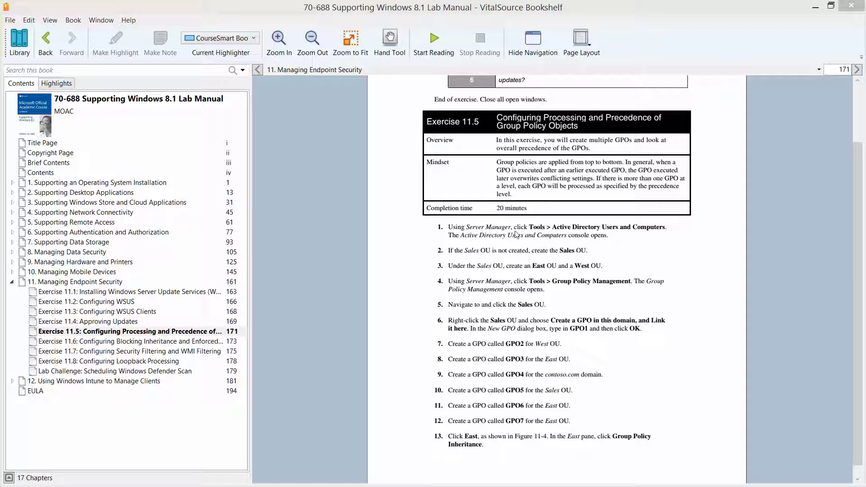
Put away the lab manual and its notes window, and bring up Server Manager maximized in the RWDC01 virtual machine.
{"action": "left_click", "coordinate": [820, 4]}
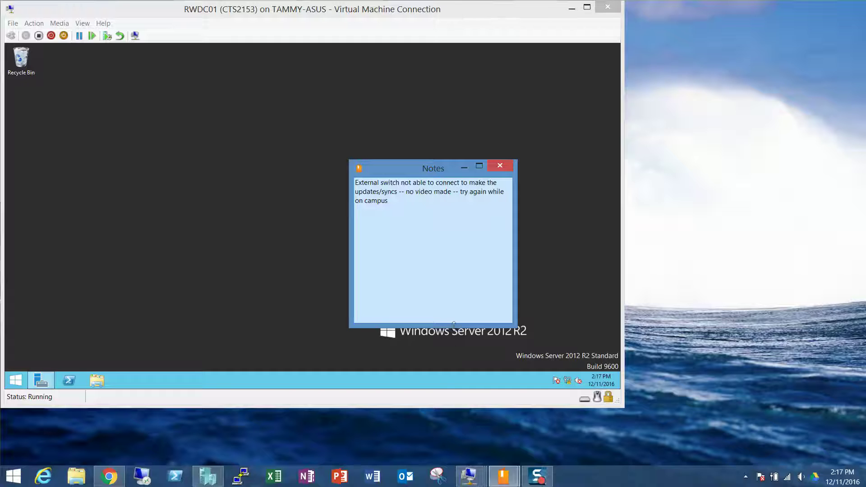
{"action": "left_click", "coordinate": [500, 167]}
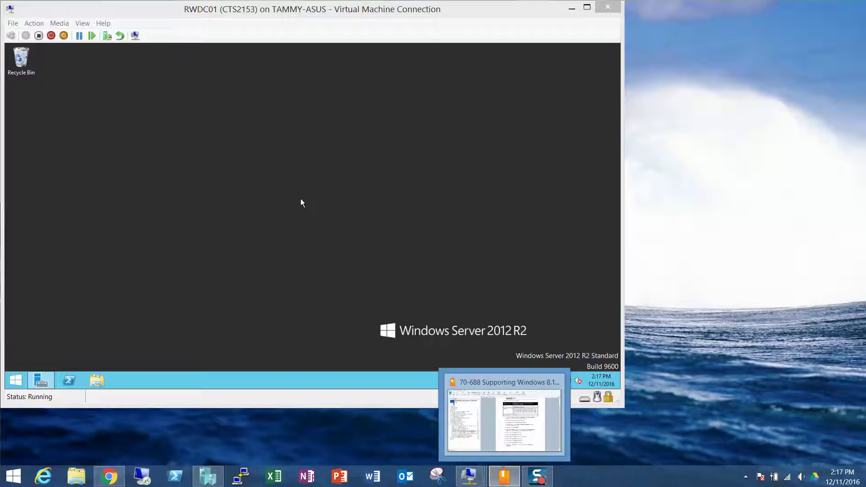
{"action": "left_click", "coordinate": [302, 203]}
{"action": "left_click", "coordinate": [39, 383]}
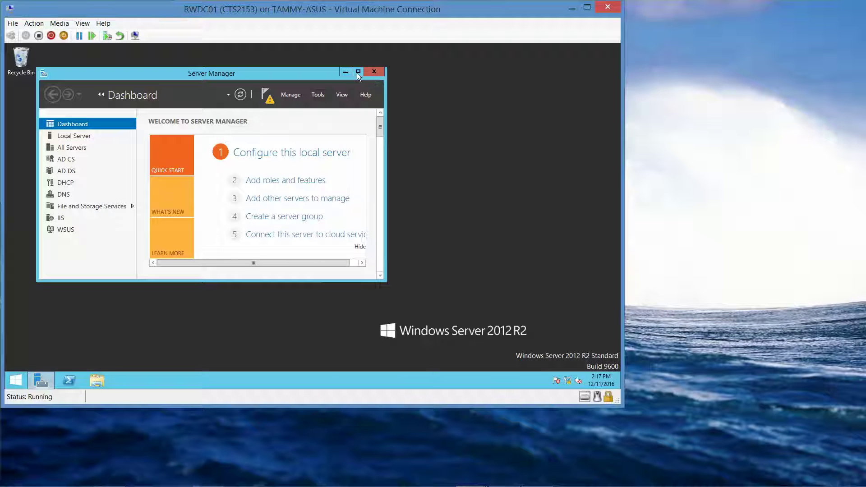
{"action": "left_click", "coordinate": [357, 73]}
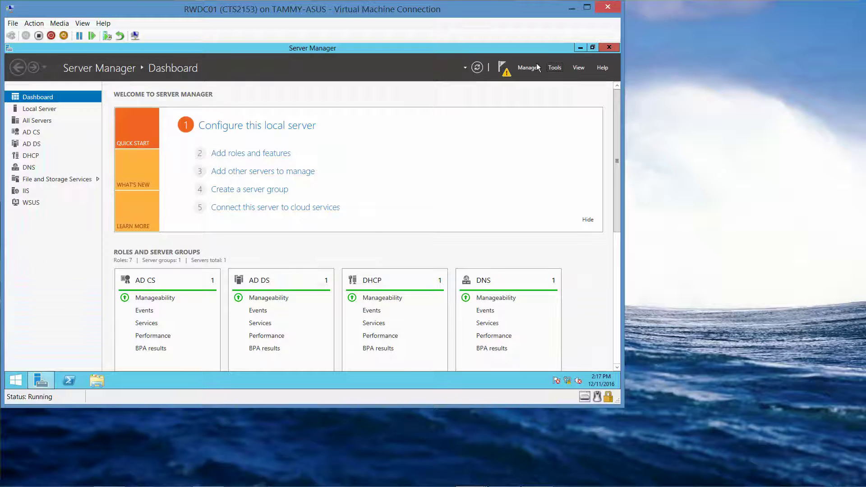
Open the Active Directory Users and Computers console and view the contents of the Sales OU under contoso.com.
{"action": "left_click", "coordinate": [556, 68]}
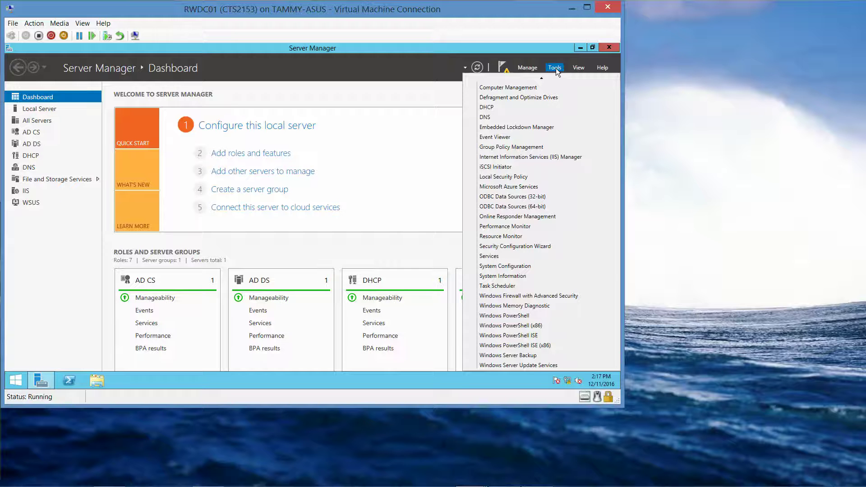
{"action": "mouse_move", "coordinate": [553, 80]}
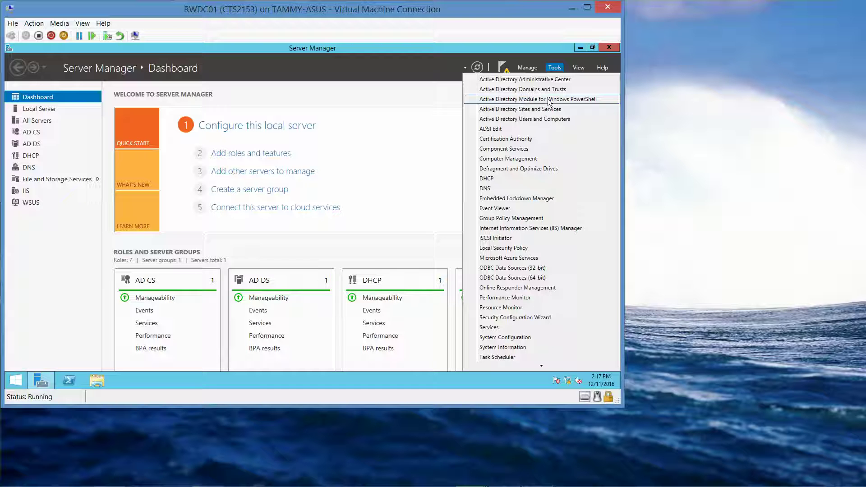
{"action": "left_click", "coordinate": [548, 119]}
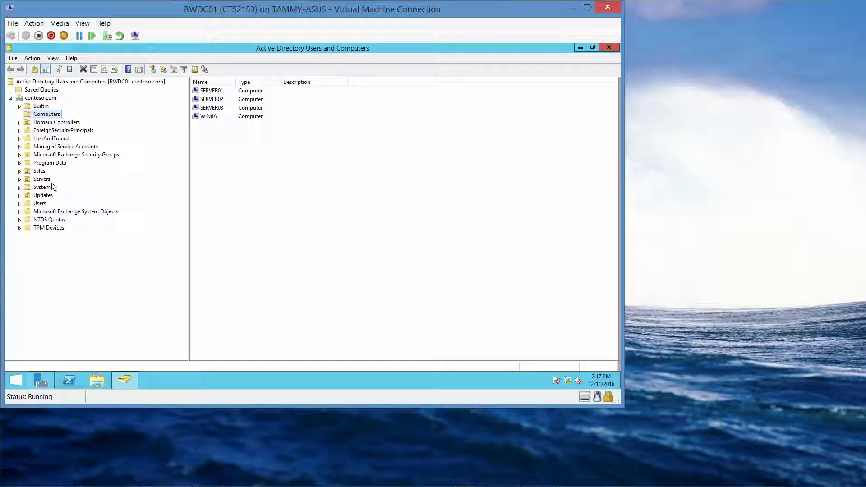
{"action": "left_click", "coordinate": [34, 171]}
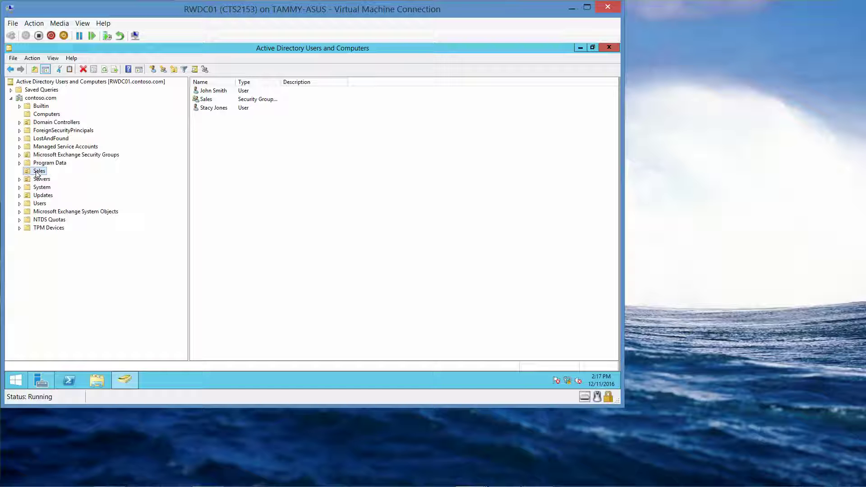
{"action": "left_click", "coordinate": [49, 98]}
{"action": "right_click", "coordinate": [49, 100]}
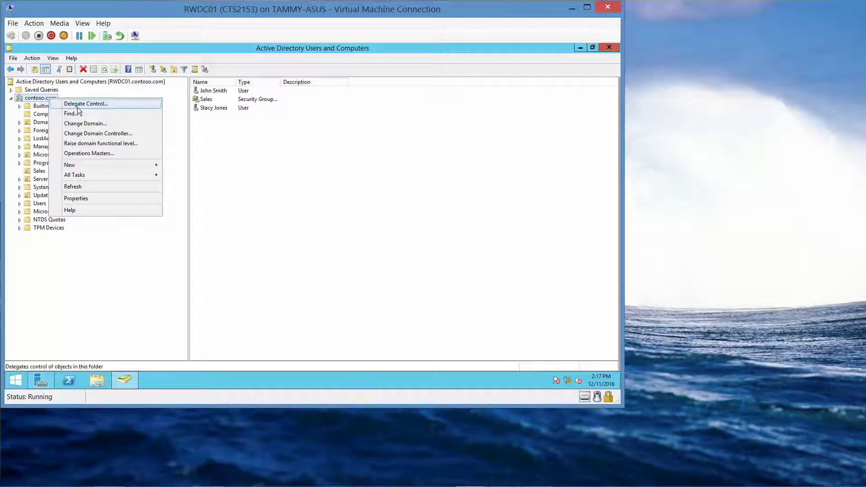
{"action": "mouse_move", "coordinate": [94, 165]}
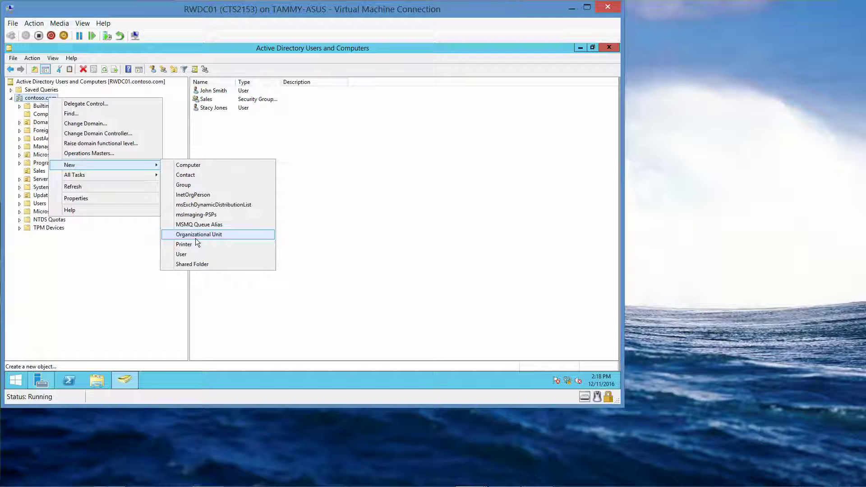
{"action": "left_click", "coordinate": [493, 181]}
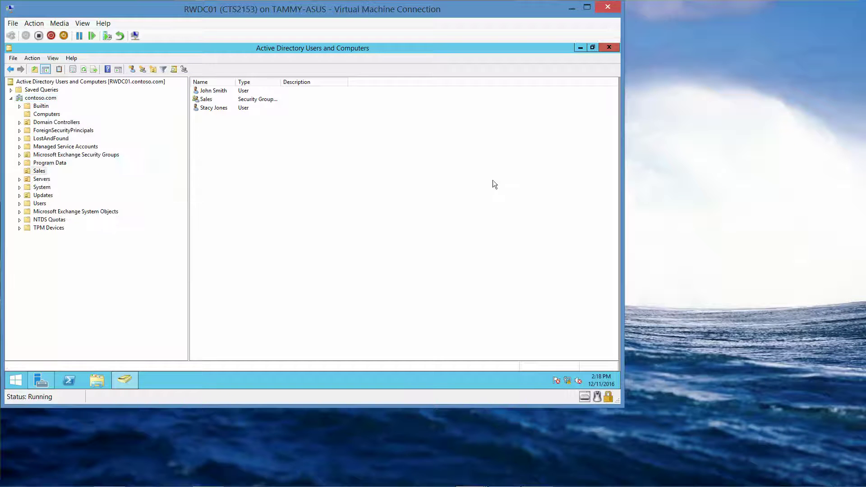
Create an organizational unit named East inside the Sales OU, keeping protection from accidental deletion on.
{"action": "left_click", "coordinate": [40, 173]}
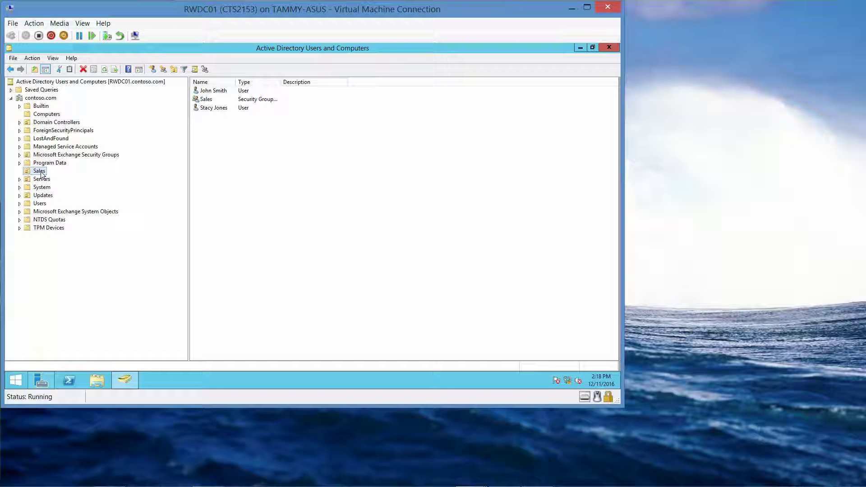
{"action": "right_click", "coordinate": [37, 171]}
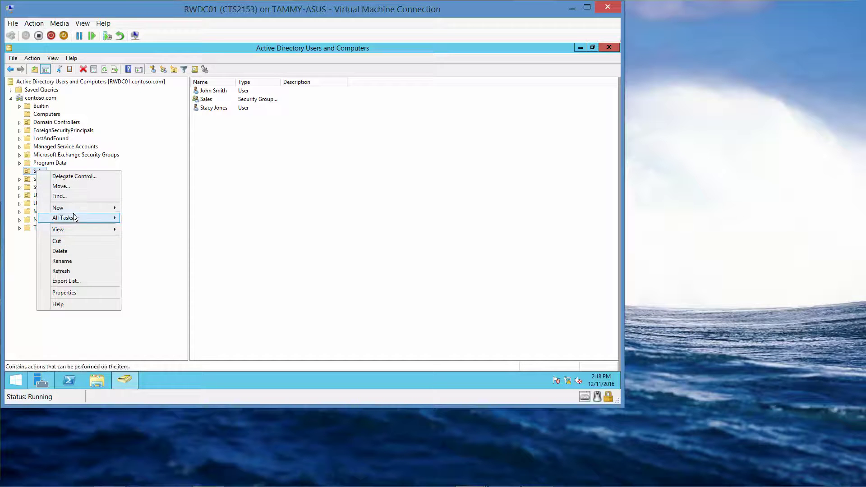
{"action": "mouse_move", "coordinate": [77, 207]}
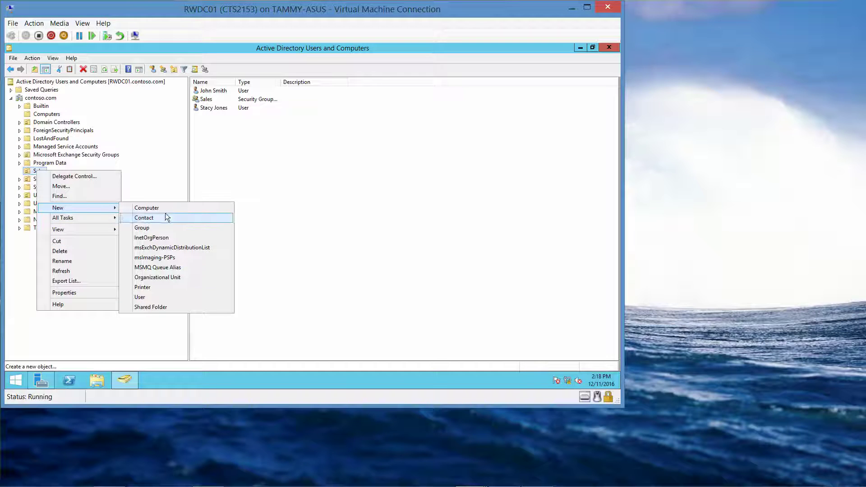
{"action": "left_click", "coordinate": [168, 278]}
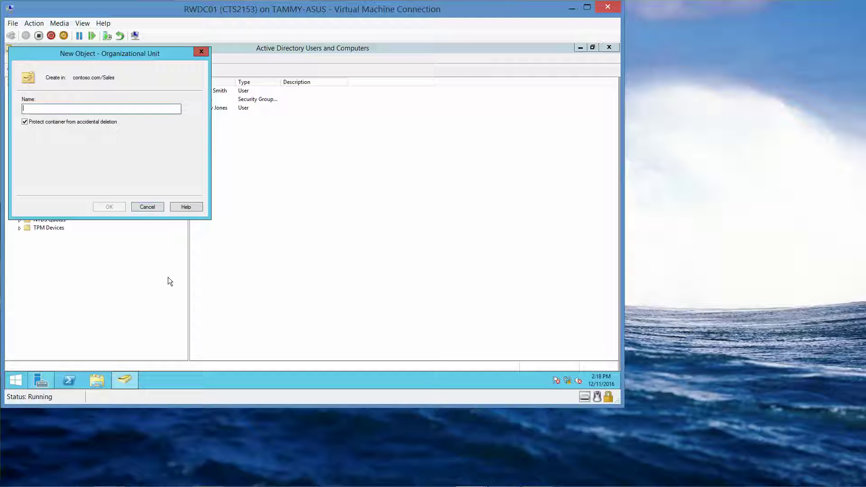
{"action": "type", "text": "East"}
{"action": "left_click", "coordinate": [107, 207]}
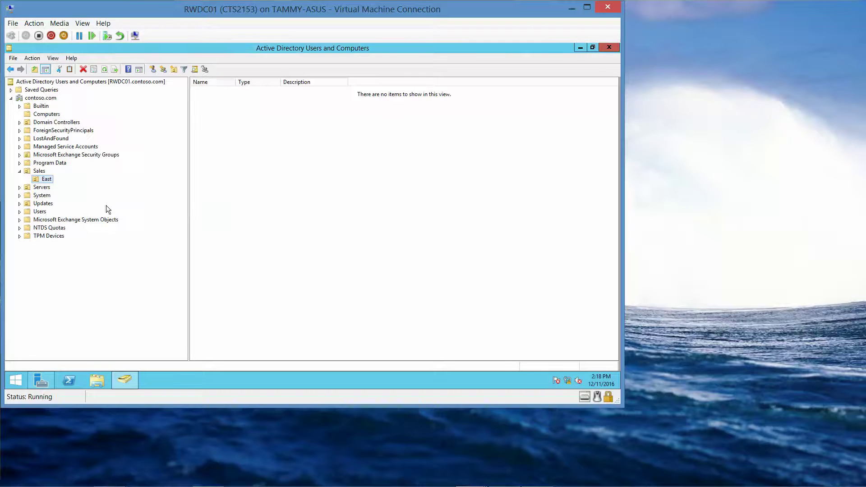
Create a second organizational unit named West inside the Sales OU, keeping protection from accidental deletion on.
{"action": "right_click", "coordinate": [37, 170]}
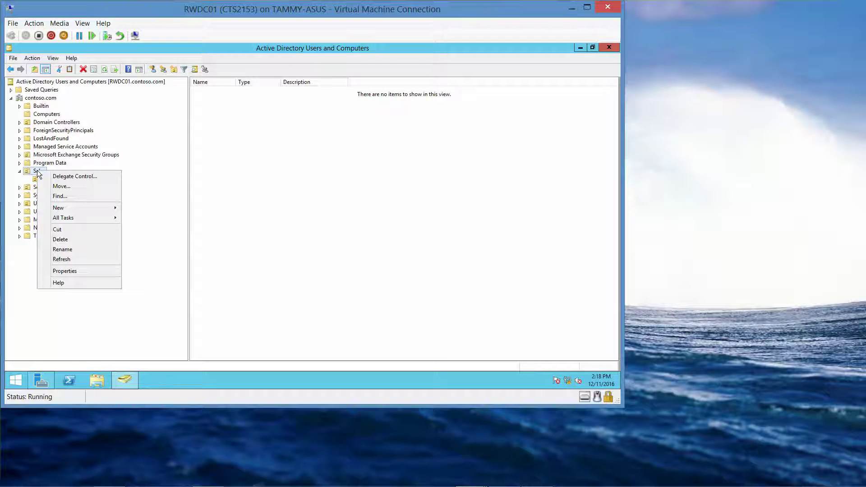
{"action": "mouse_move", "coordinate": [83, 212]}
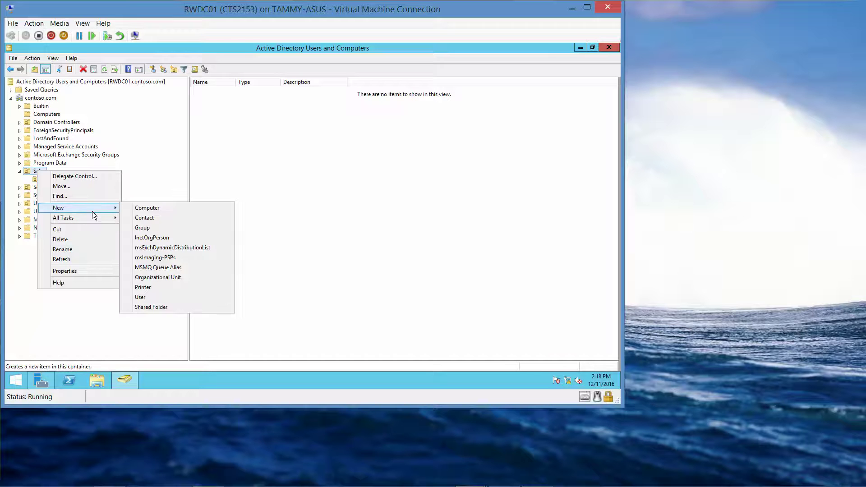
{"action": "left_click", "coordinate": [179, 278]}
{"action": "type", "text": "West"}
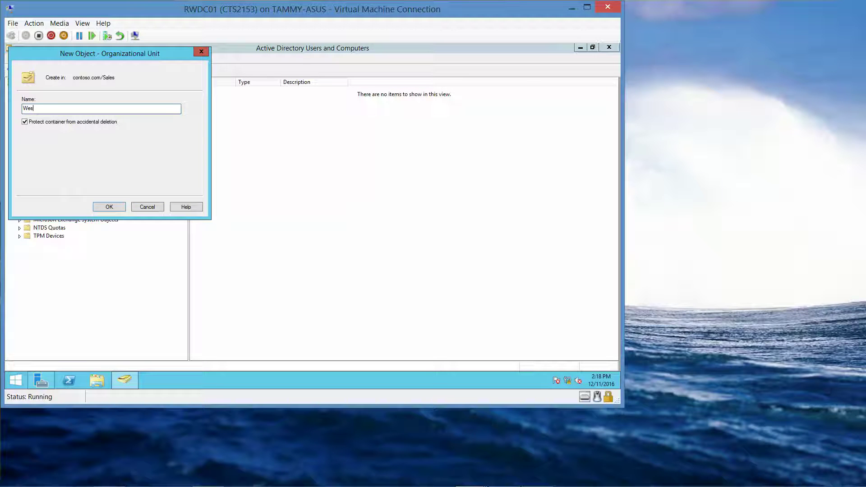
{"action": "left_click", "coordinate": [107, 207]}
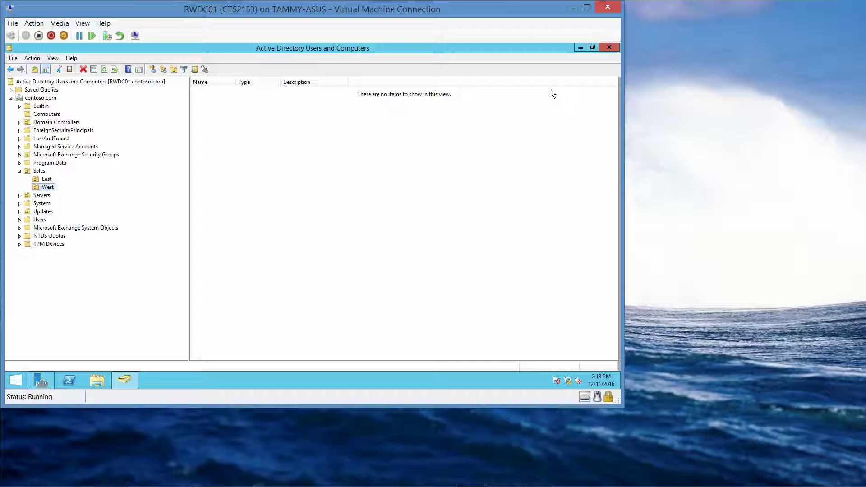
Close Active Directory Users and Computers and bring up the Group Policy Management console from Server Manager.
{"action": "left_click", "coordinate": [609, 48]}
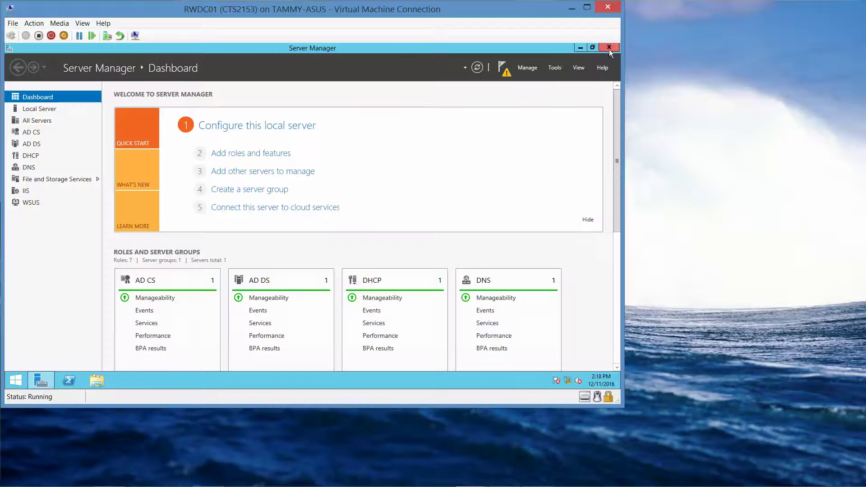
{"action": "left_click", "coordinate": [559, 72]}
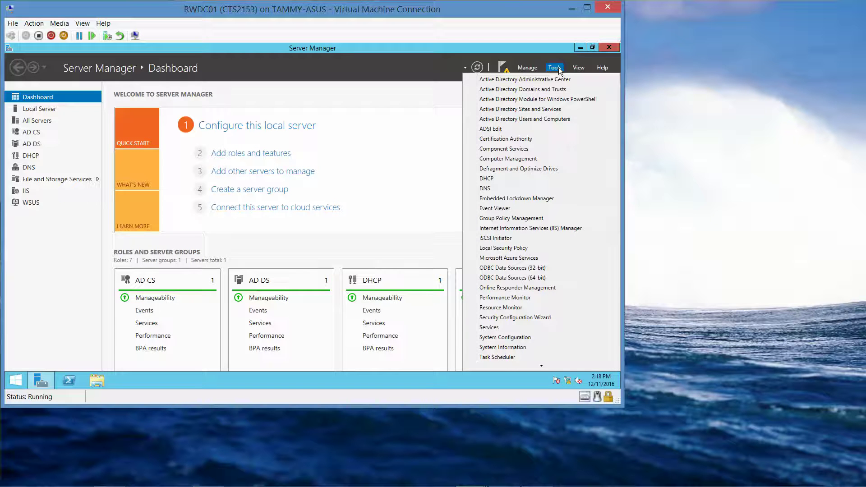
{"action": "left_click", "coordinate": [497, 219]}
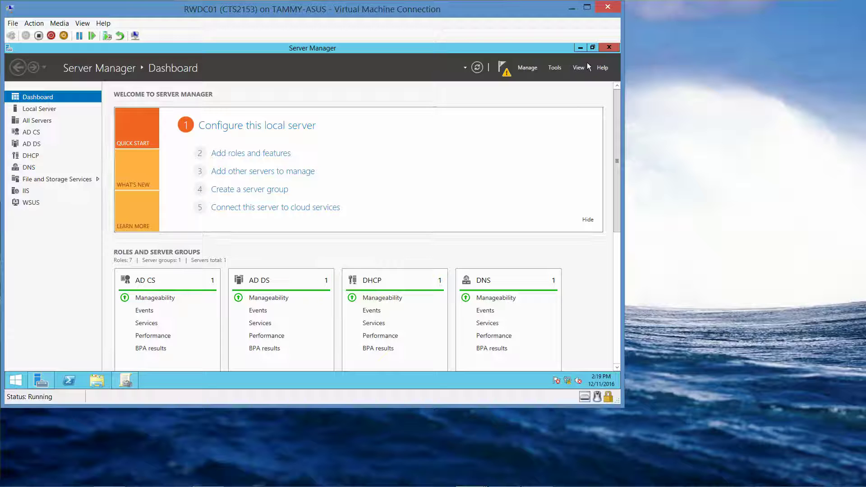
{"action": "left_click", "coordinate": [579, 48]}
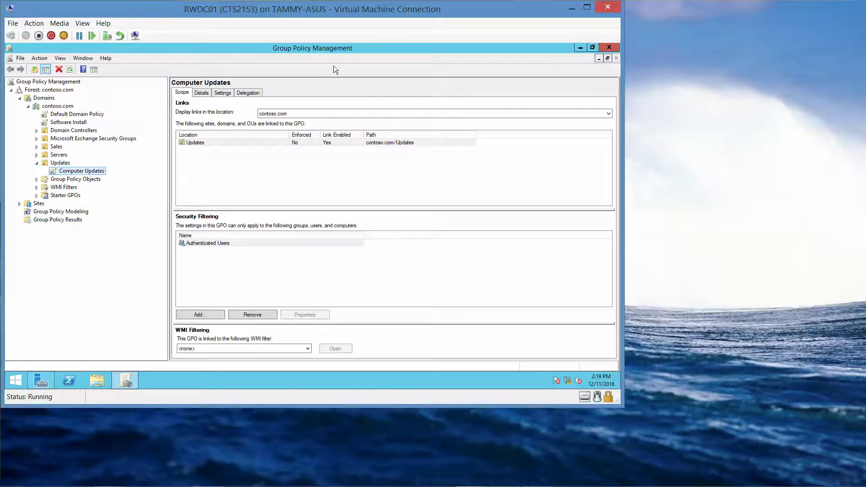
Create a GPO named GPO1 in the contoso.com domain and link it to the Sales OU, without a source starter GPO.
{"action": "left_click", "coordinate": [54, 148]}
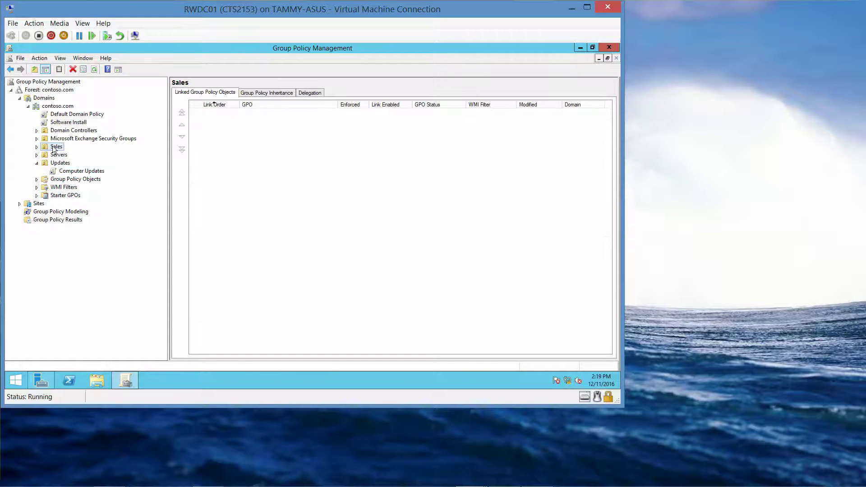
{"action": "left_click", "coordinate": [37, 147]}
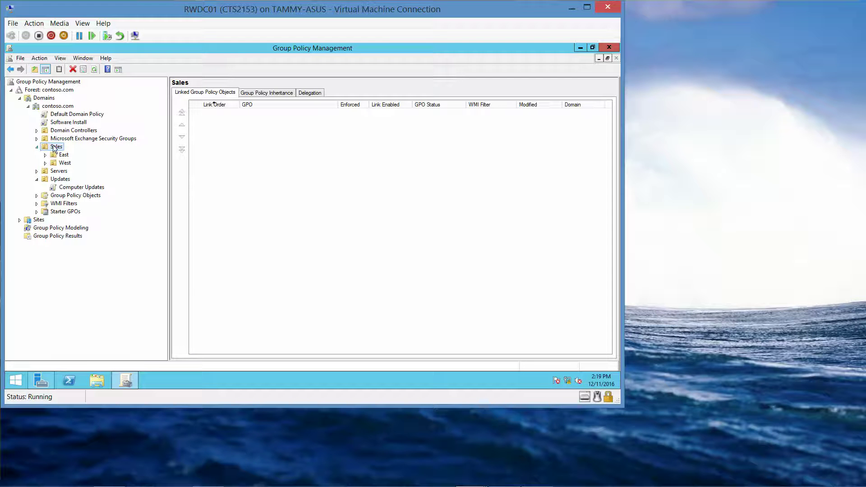
{"action": "right_click", "coordinate": [53, 145]}
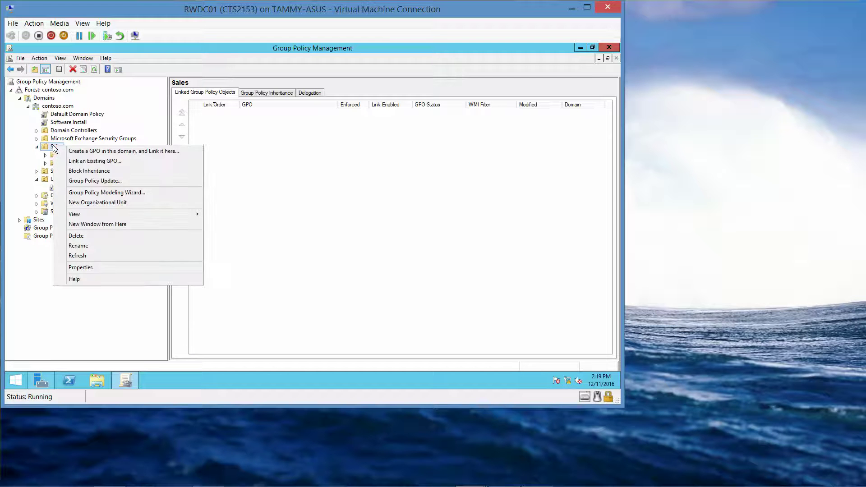
{"action": "left_click", "coordinate": [93, 152]}
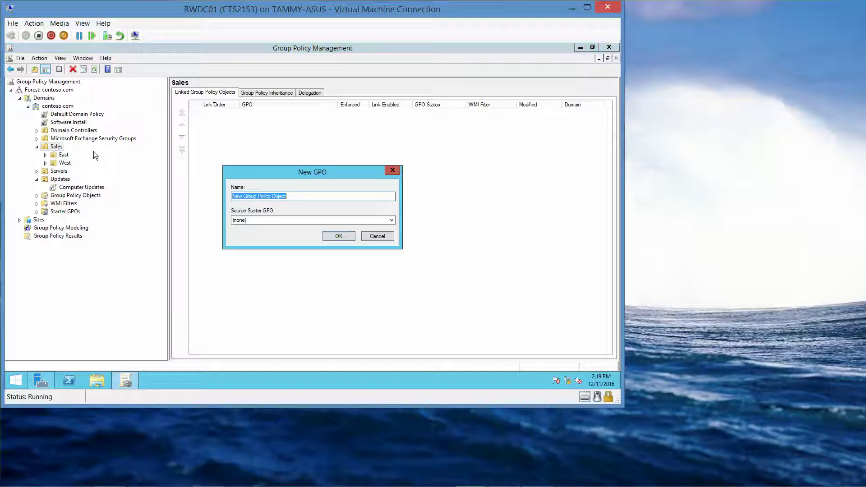
{"action": "type", "text": "G"}
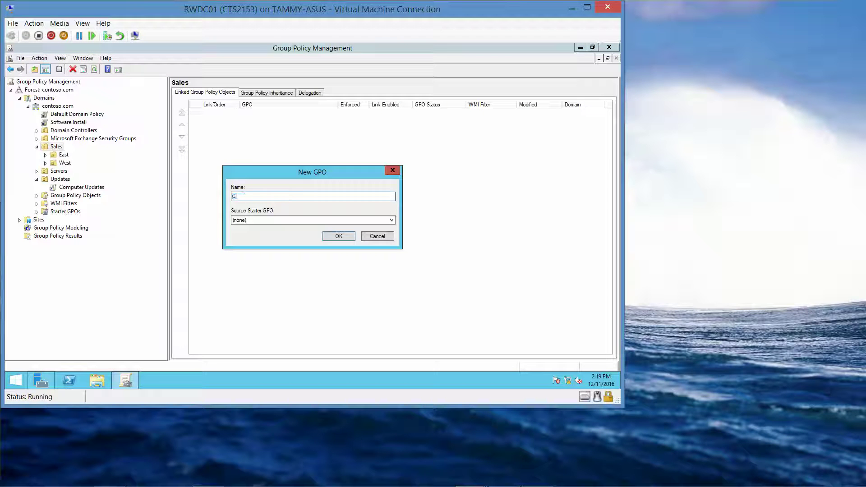
{"action": "type", "text": "PO1"}
{"action": "left_click", "coordinate": [340, 236]}
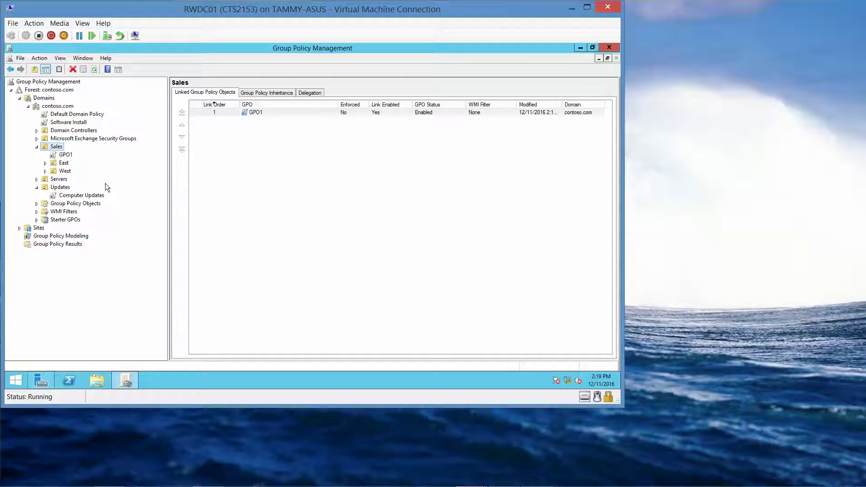
{"action": "right_click", "coordinate": [58, 148]}
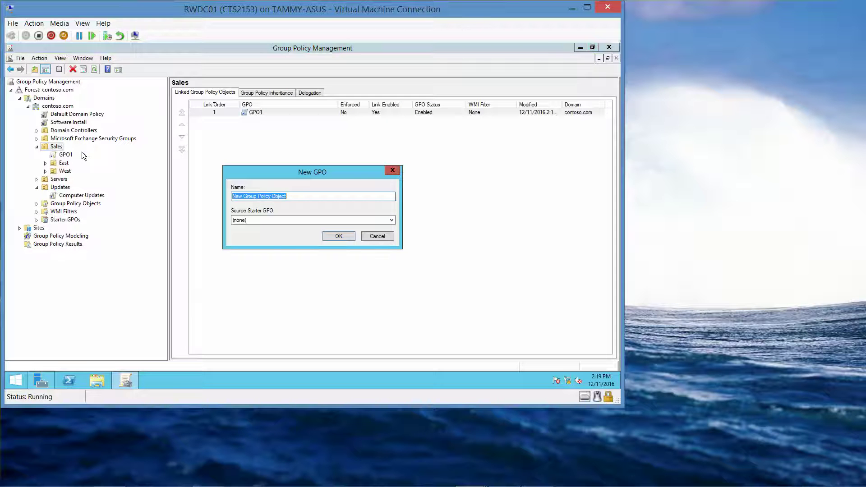
{"action": "type", "text": "GPO2"}
{"action": "key", "text": "BackSpace"}
{"action": "key", "text": "BackSpace"}
{"action": "key", "text": "BackSpace"}
{"action": "key", "text": "BackSpace"}
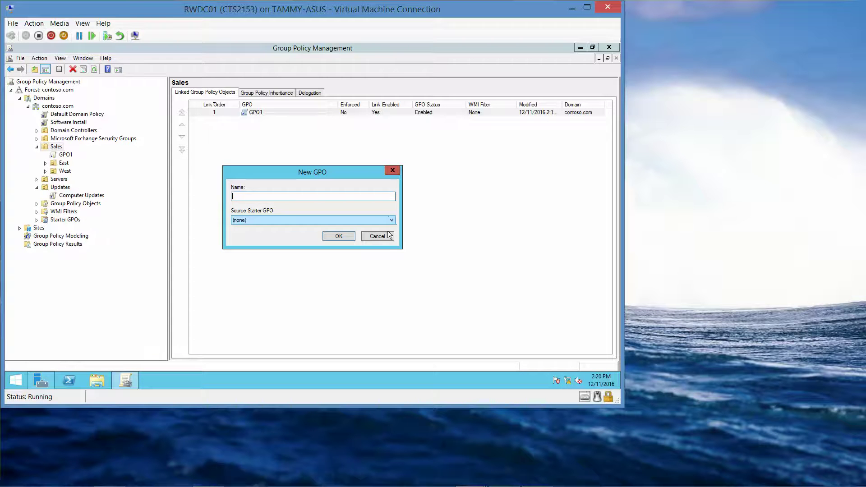
{"action": "left_click", "coordinate": [377, 236]}
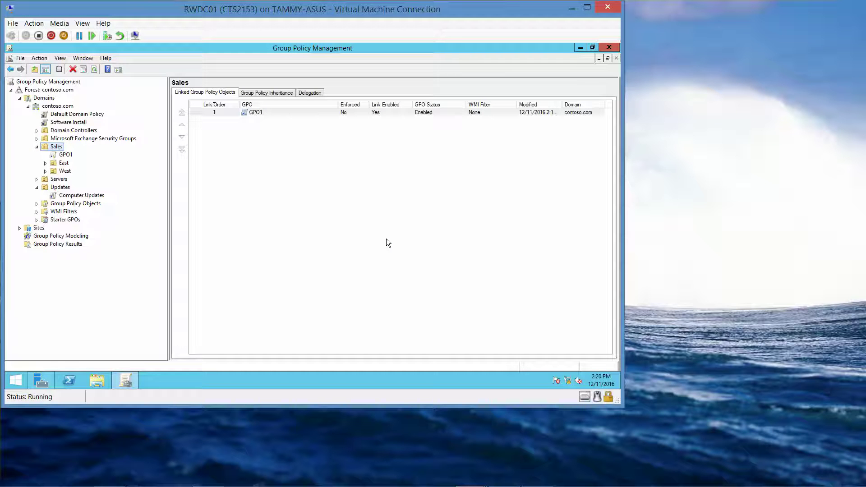
Create a GPO named GPO2 in the domain and link it to the West OU, without a source starter GPO.
{"action": "left_click", "coordinate": [68, 171]}
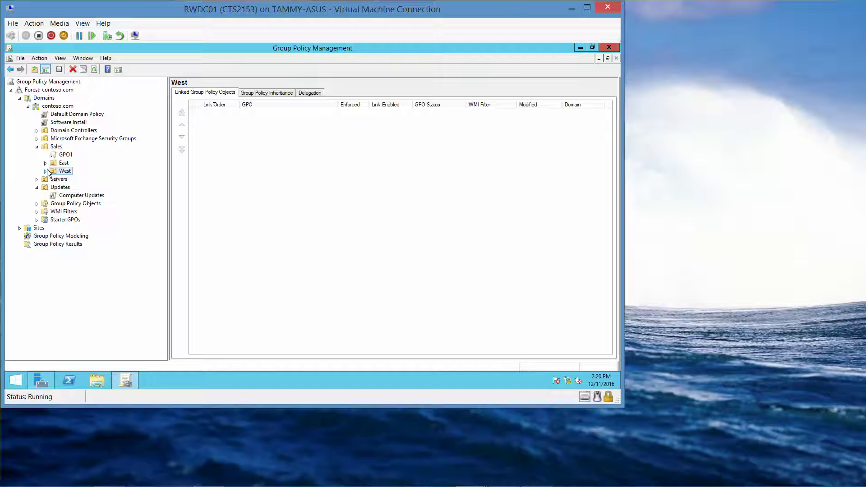
{"action": "left_click", "coordinate": [45, 170]}
{"action": "right_click", "coordinate": [59, 172]}
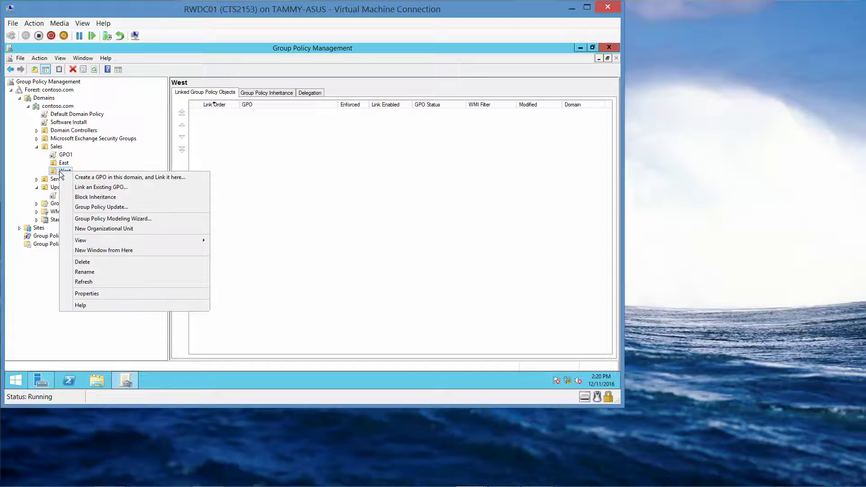
{"action": "left_click", "coordinate": [87, 177]}
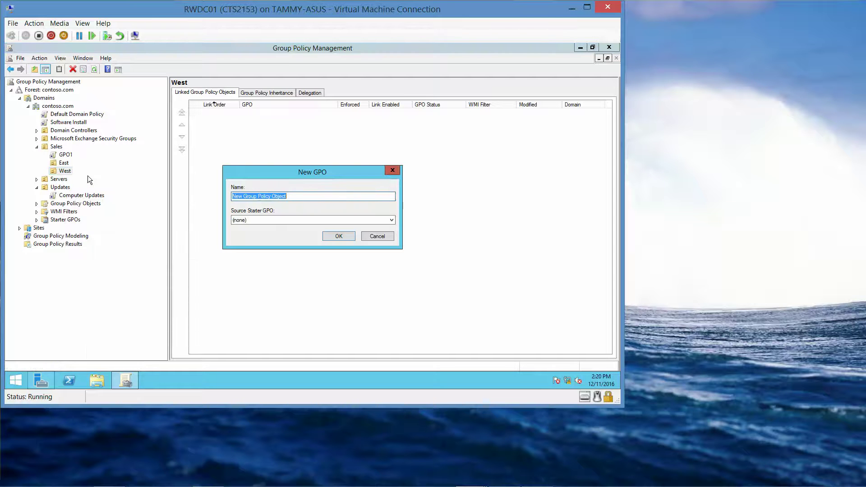
{"action": "type", "text": "GPO2"}
{"action": "left_click", "coordinate": [348, 235]}
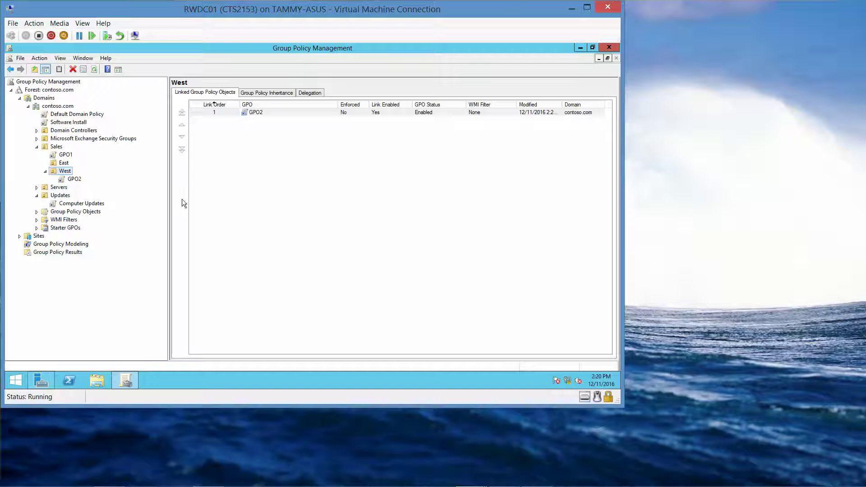
Create a GPO named GPO3 and link it to the East OU, without a source starter GPO.
{"action": "left_click", "coordinate": [61, 163]}
{"action": "right_click", "coordinate": [62, 163]}
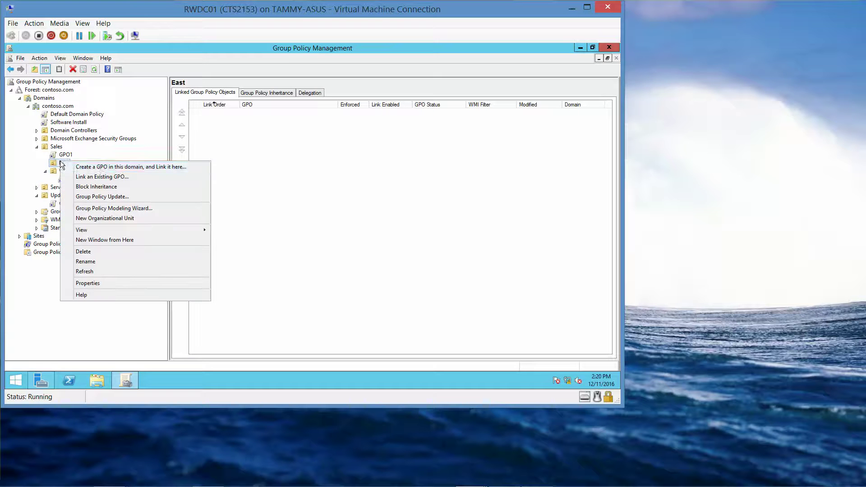
{"action": "left_click", "coordinate": [97, 166]}
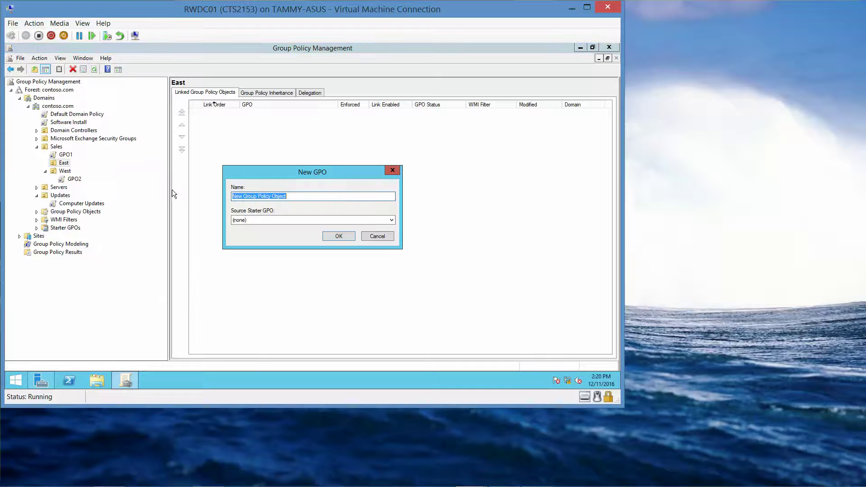
{"action": "type", "text": "GPO3"}
{"action": "left_click", "coordinate": [342, 236]}
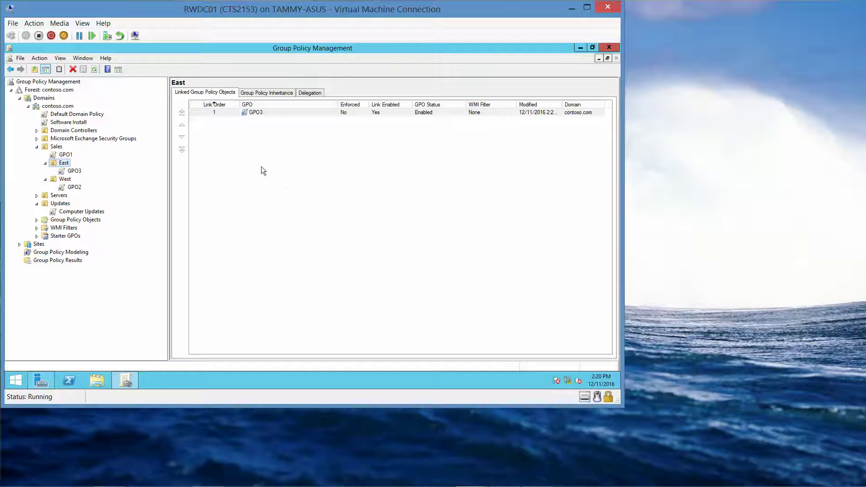
Create a GPO named GPO4 and link it directly to the contoso.com domain, without a source starter GPO.
{"action": "left_click", "coordinate": [58, 106]}
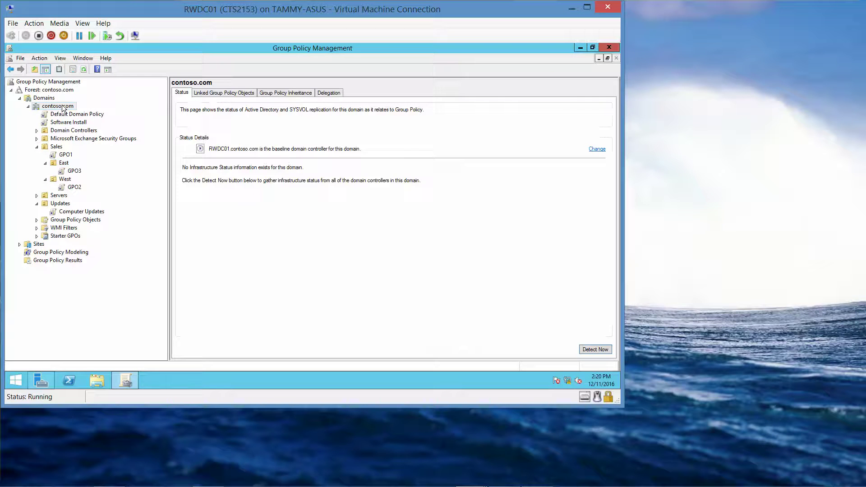
{"action": "right_click", "coordinate": [63, 109]}
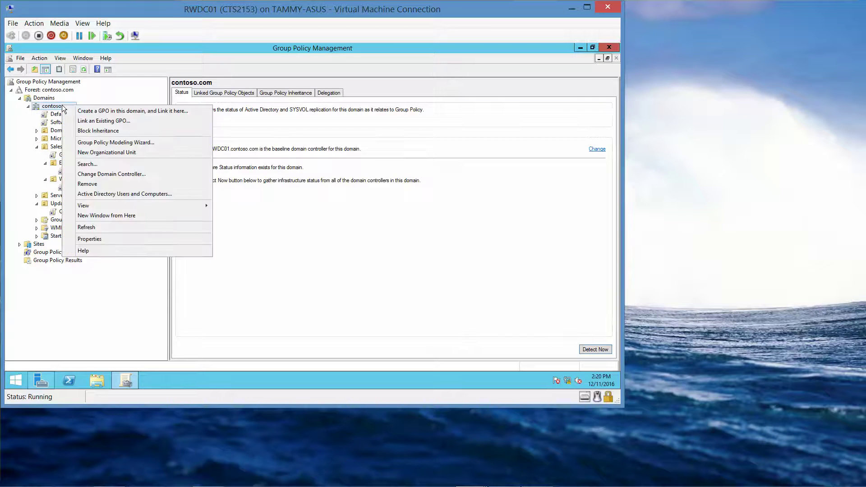
{"action": "left_click", "coordinate": [95, 111]}
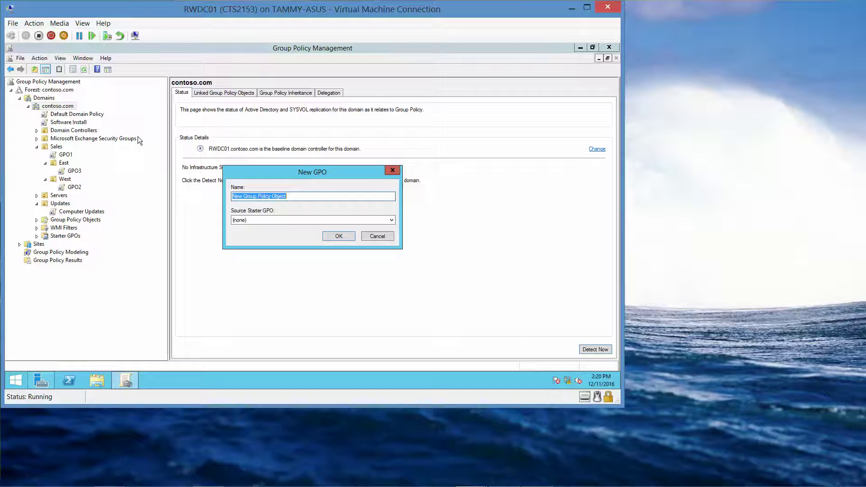
{"action": "type", "text": "GPO4"}
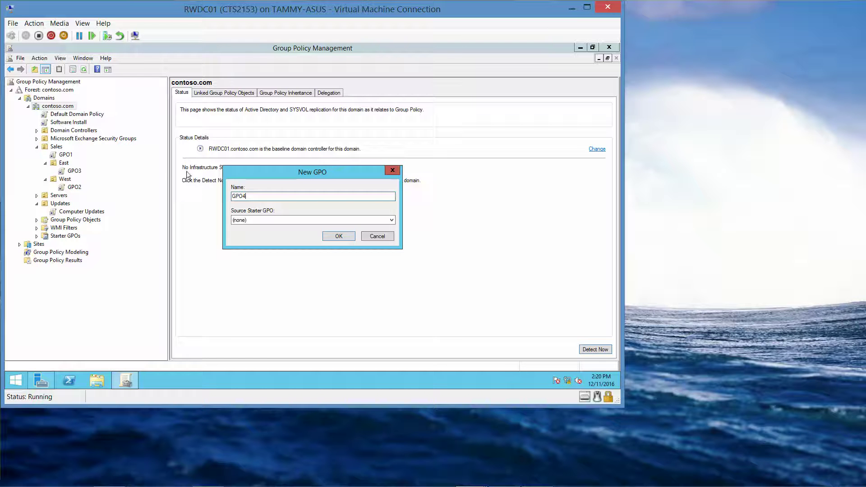
{"action": "left_click", "coordinate": [337, 237]}
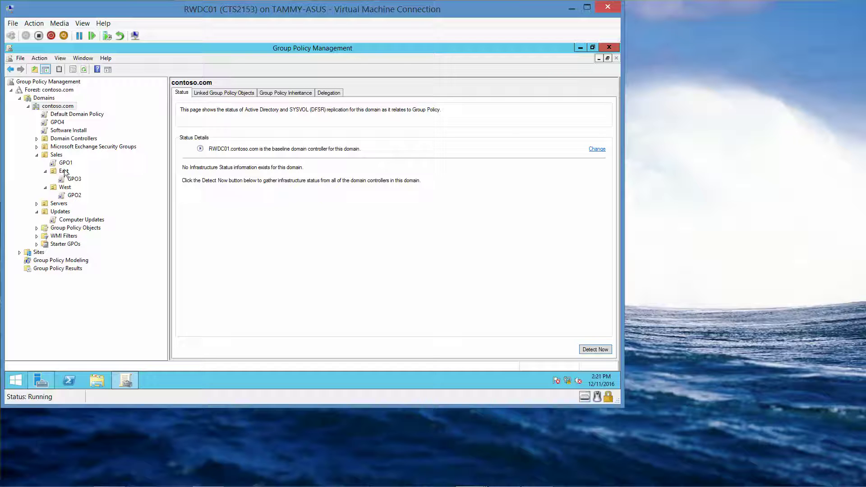
Create a GPO named GPO5 and link it to the Sales OU, without a source starter GPO.
{"action": "left_click", "coordinate": [55, 156]}
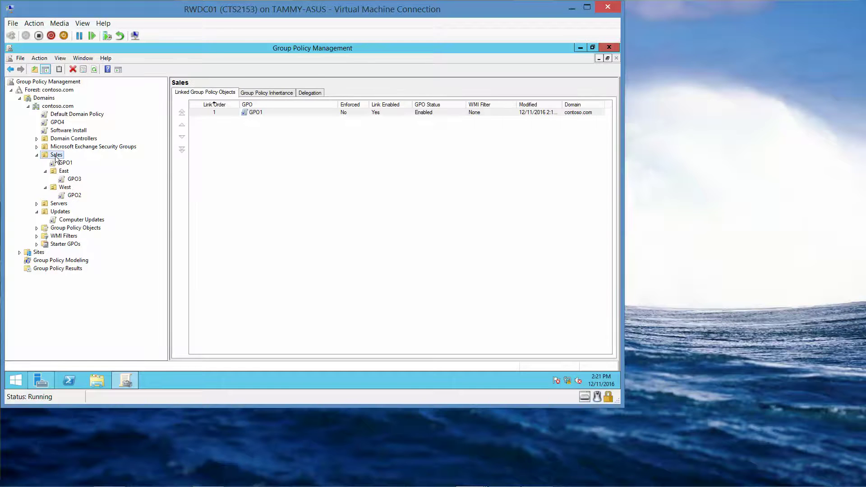
{"action": "right_click", "coordinate": [57, 156]}
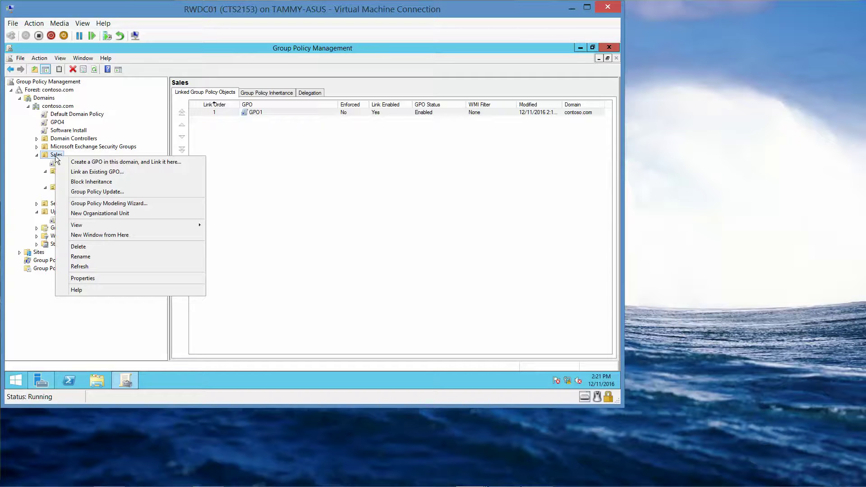
{"action": "left_click", "coordinate": [85, 164]}
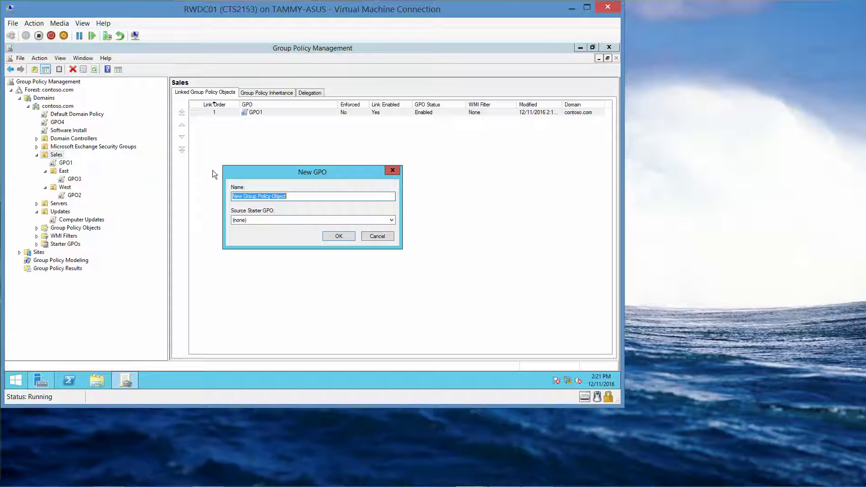
{"action": "type", "text": "GPO"}
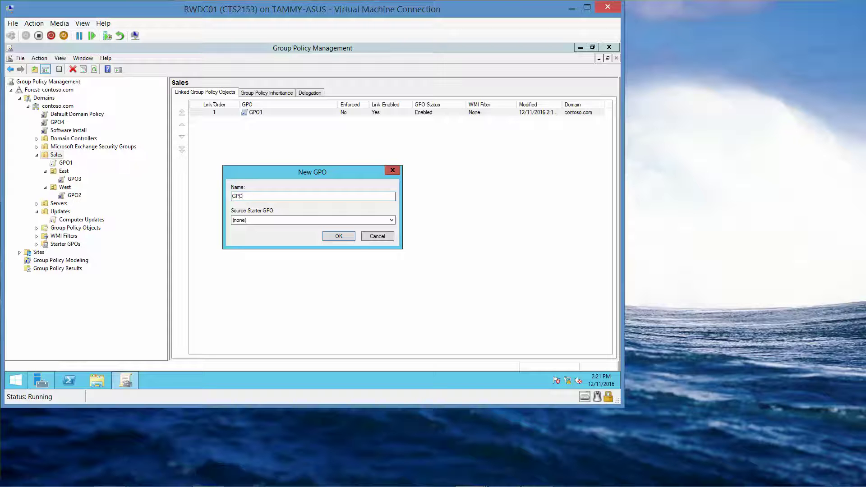
{"action": "type", "text": "5"}
{"action": "left_click", "coordinate": [339, 236]}
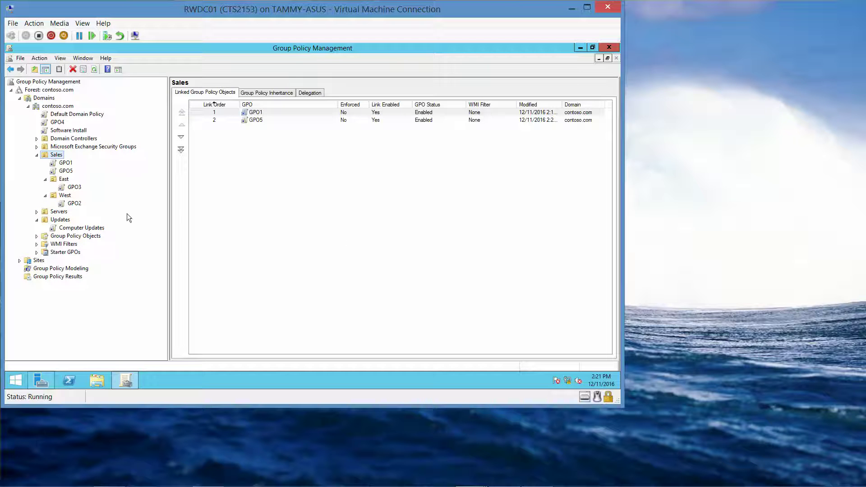
Create a GPO named GPO6 and link it to the East OU, without a source starter GPO.
{"action": "left_click", "coordinate": [61, 180]}
{"action": "right_click", "coordinate": [59, 181]}
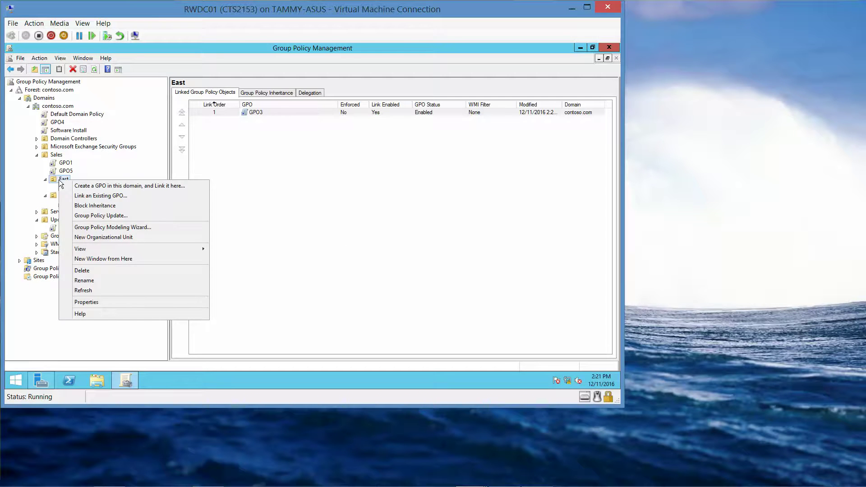
{"action": "left_click", "coordinate": [109, 186]}
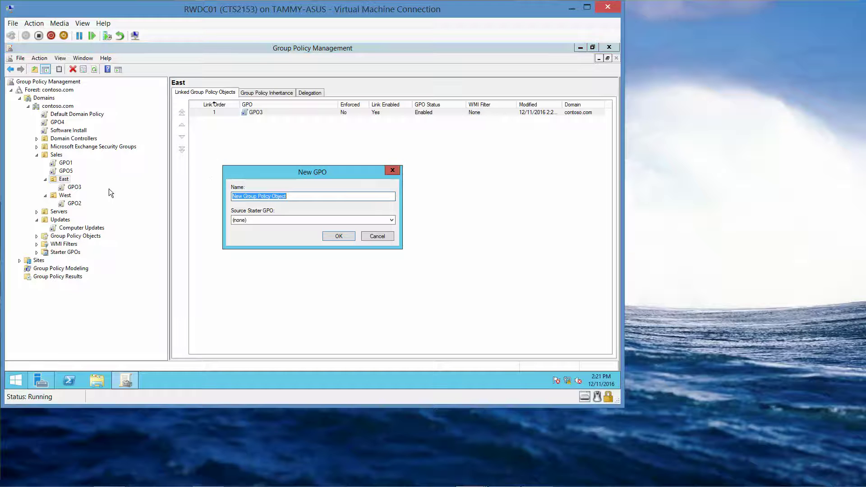
{"action": "type", "text": "GPO6"}
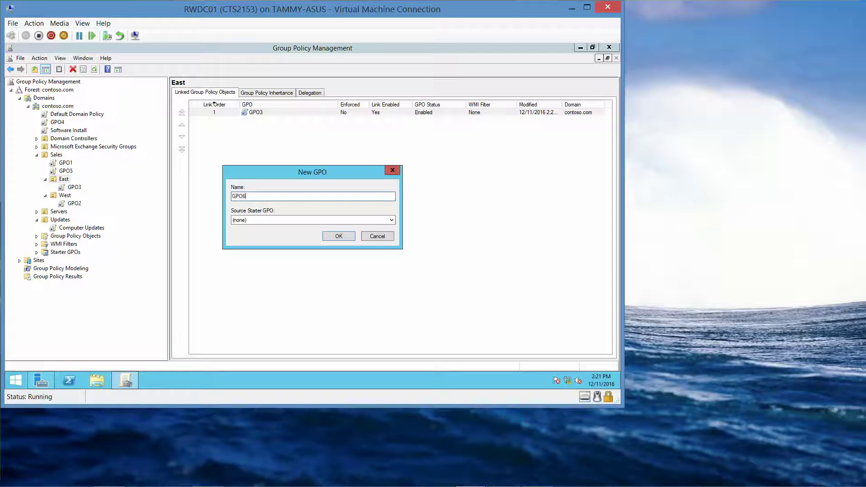
{"action": "left_click", "coordinate": [341, 235]}
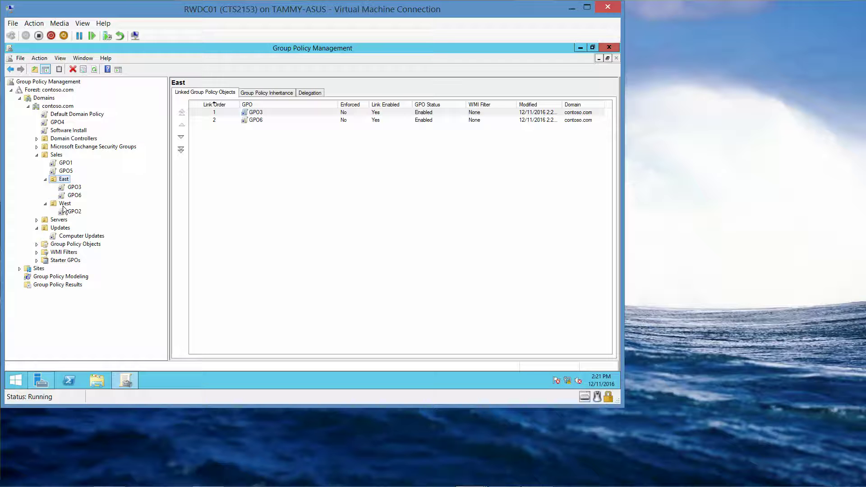
Create a GPO named GPO7 and link it to the East OU, without a source starter GPO.
{"action": "right_click", "coordinate": [64, 180]}
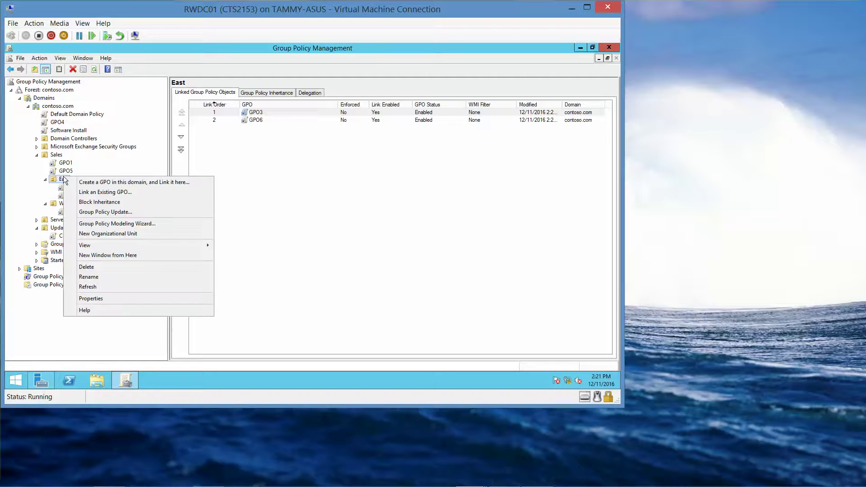
{"action": "left_click", "coordinate": [89, 181]}
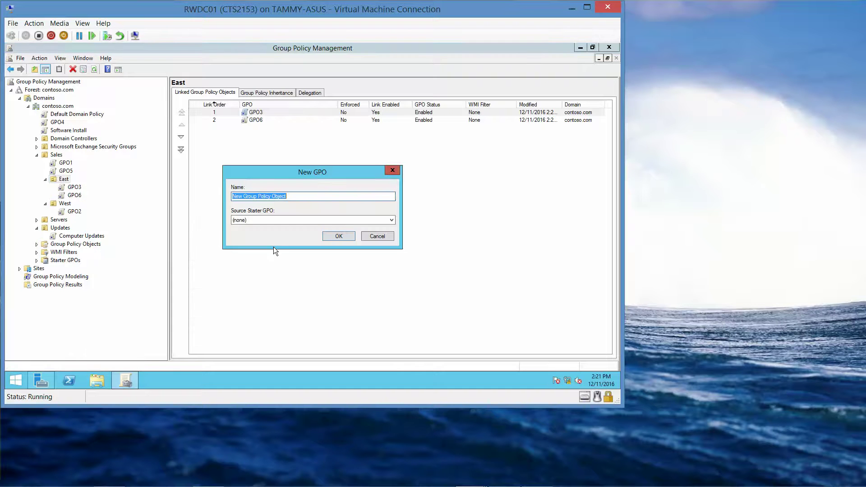
{"action": "type", "text": "GPO7"}
{"action": "left_click", "coordinate": [331, 239]}
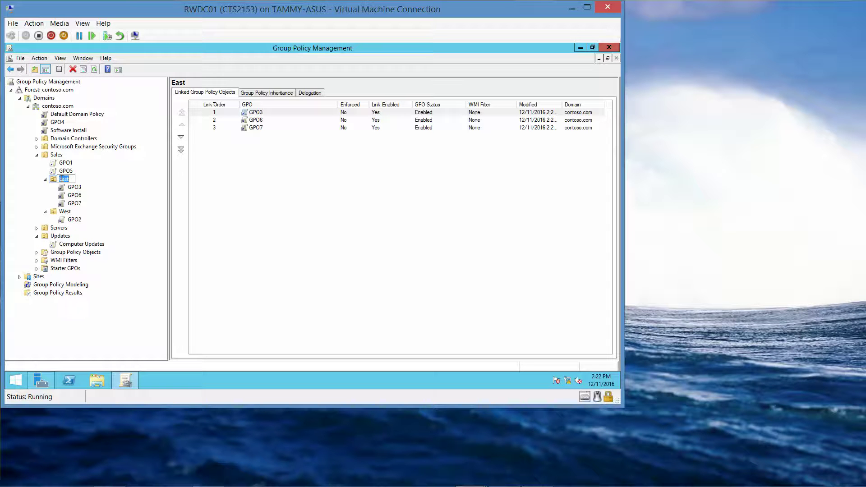
{"action": "right_click", "coordinate": [52, 179]}
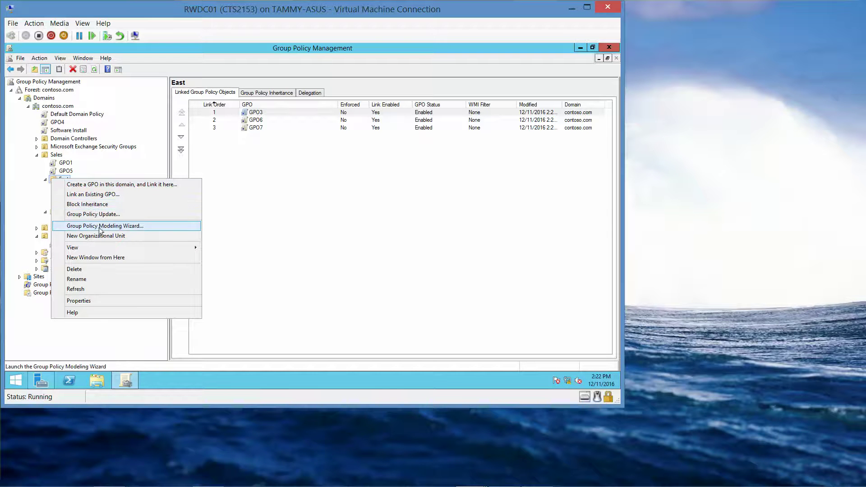
{"action": "mouse_move", "coordinate": [100, 253]}
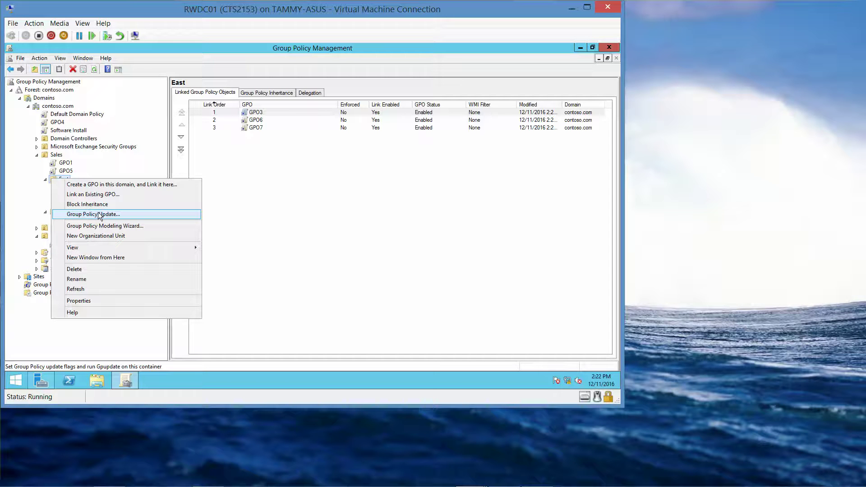
{"action": "left_click", "coordinate": [277, 223]}
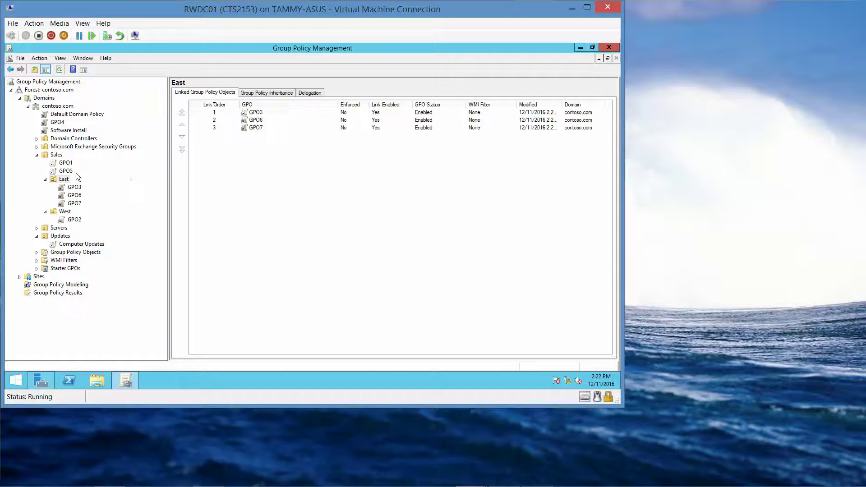
Examine the Group Policy inheritance of the East OU to see the precedence of its GPOs.
{"action": "left_click", "coordinate": [64, 179]}
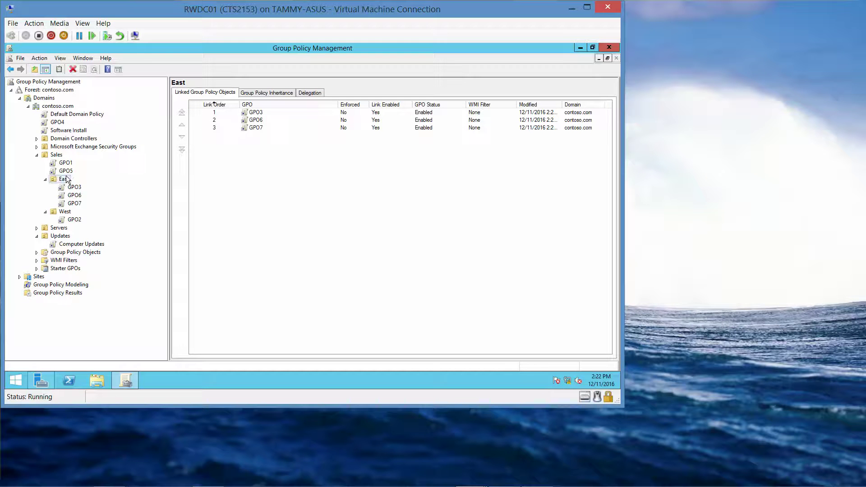
{"action": "left_click", "coordinate": [282, 93]}
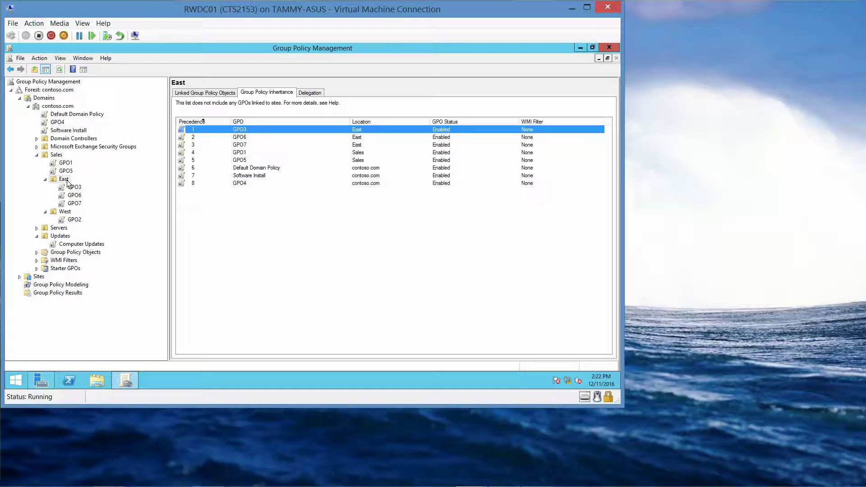
Move GPO7 to link order 1 among the East OU's linked GPOs and check the OU's Group Policy inheritance again.
{"action": "left_click", "coordinate": [201, 93]}
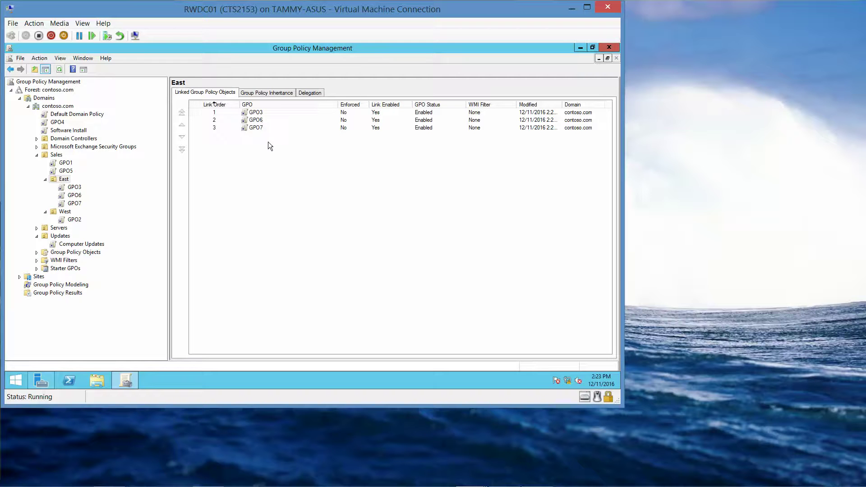
{"action": "left_click", "coordinate": [255, 129]}
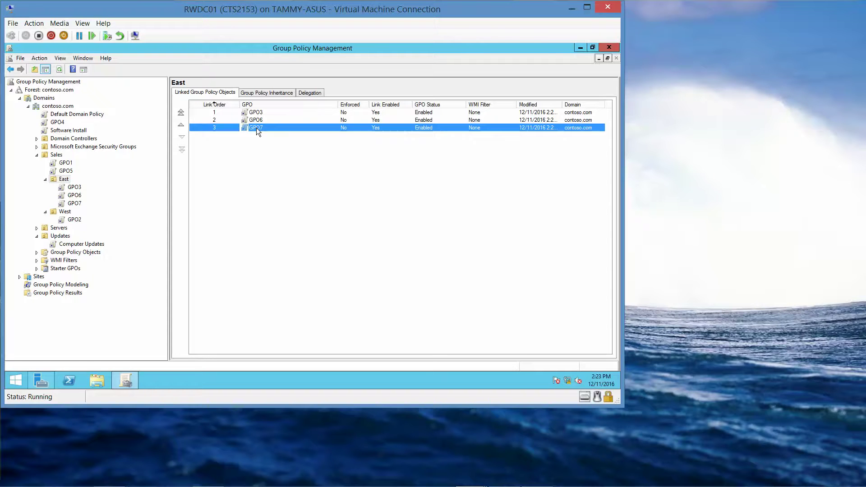
{"action": "left_click", "coordinate": [181, 112]}
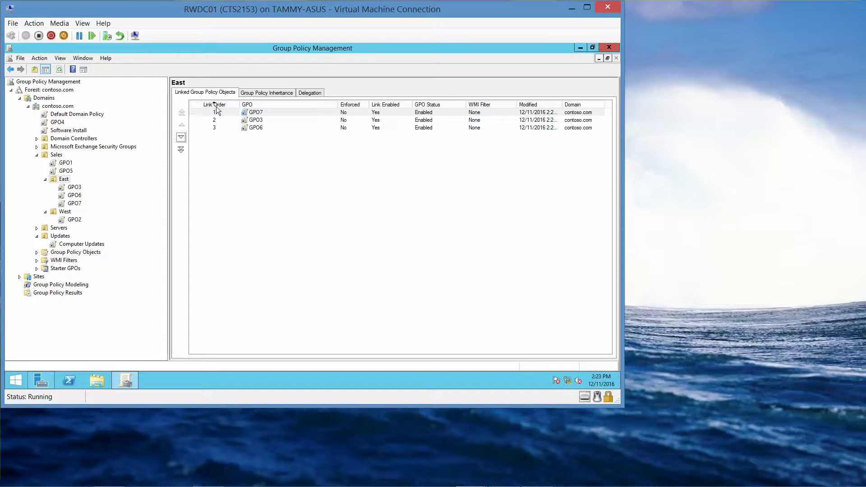
{"action": "left_click", "coordinate": [287, 94]}
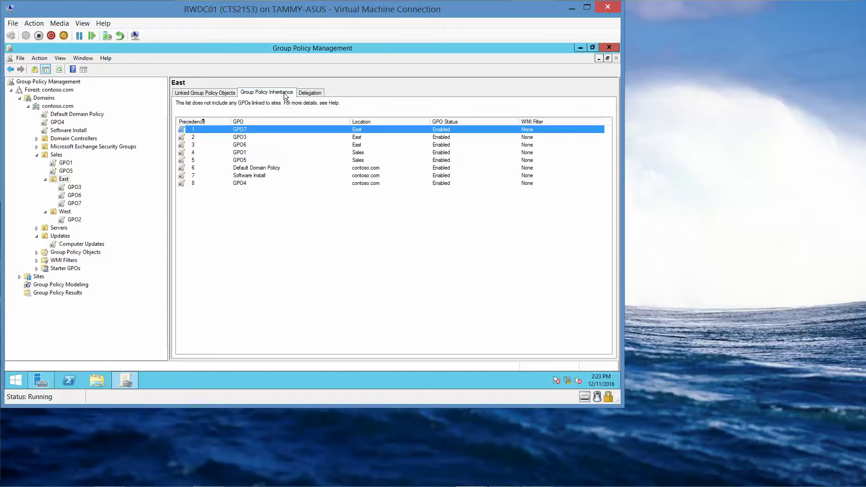